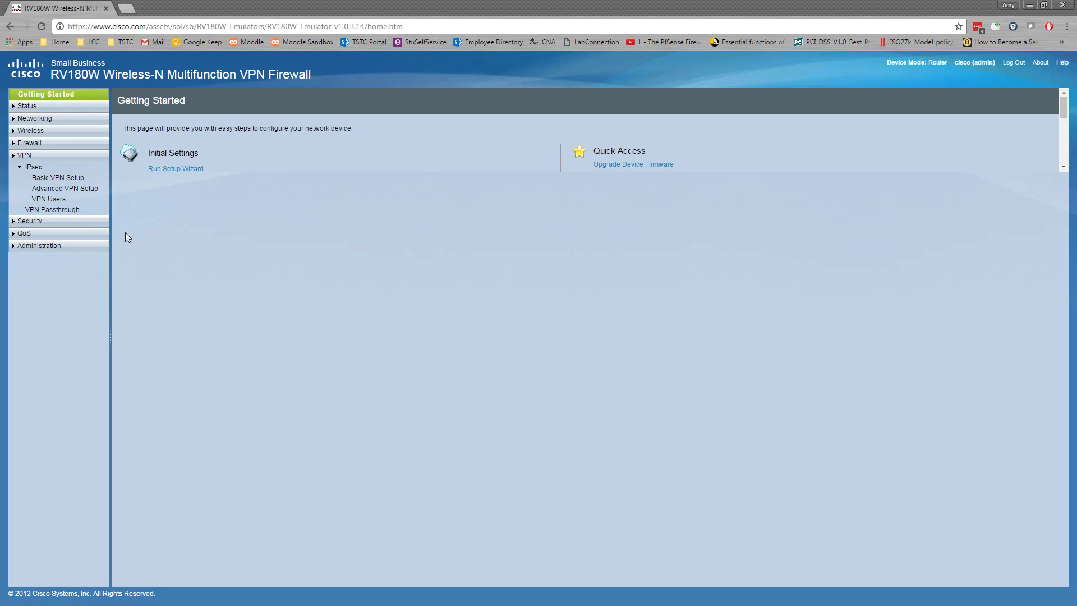
- Open VPN Passthrough to check that IPsec, PPTP and L2TP passthrough are enabled
click(55, 211)
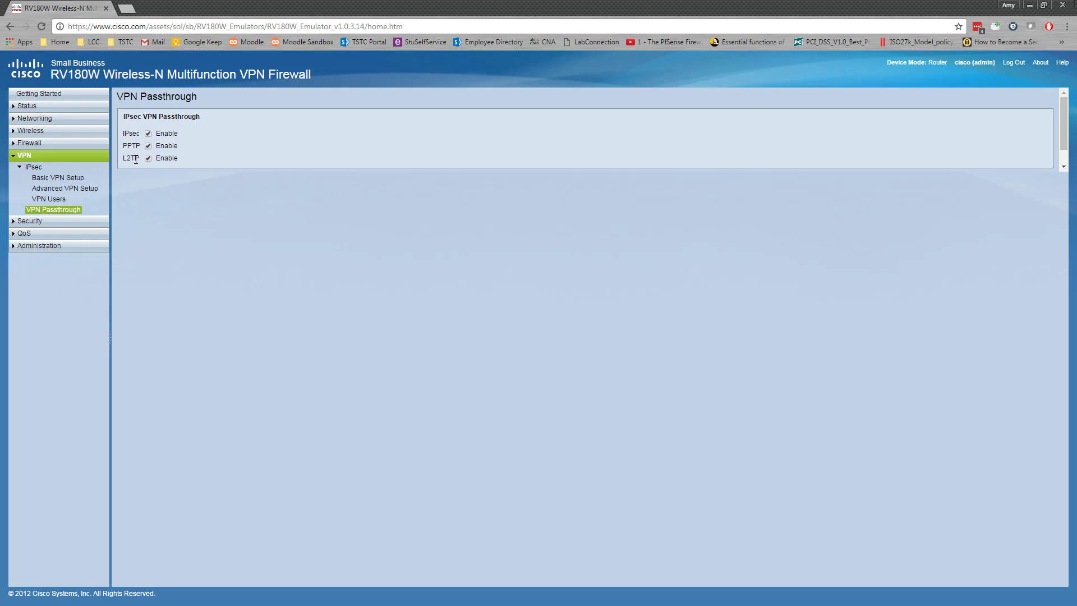
- Go to the IPsec Basic VPN Setup page with Gateway as the peer type
click(72, 181)
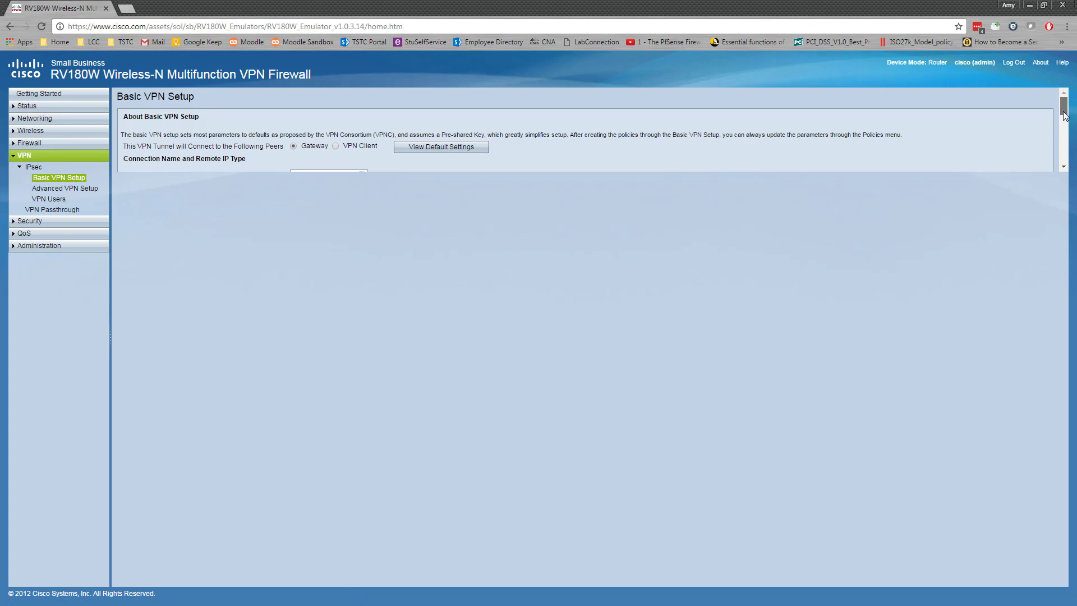
drag(1063, 115, 981, 88)
- Name the connection 'CorporateHeadquarters' and enter the tunnel's pre-shared key
scroll(296, 148, down, 1)
click(296, 119)
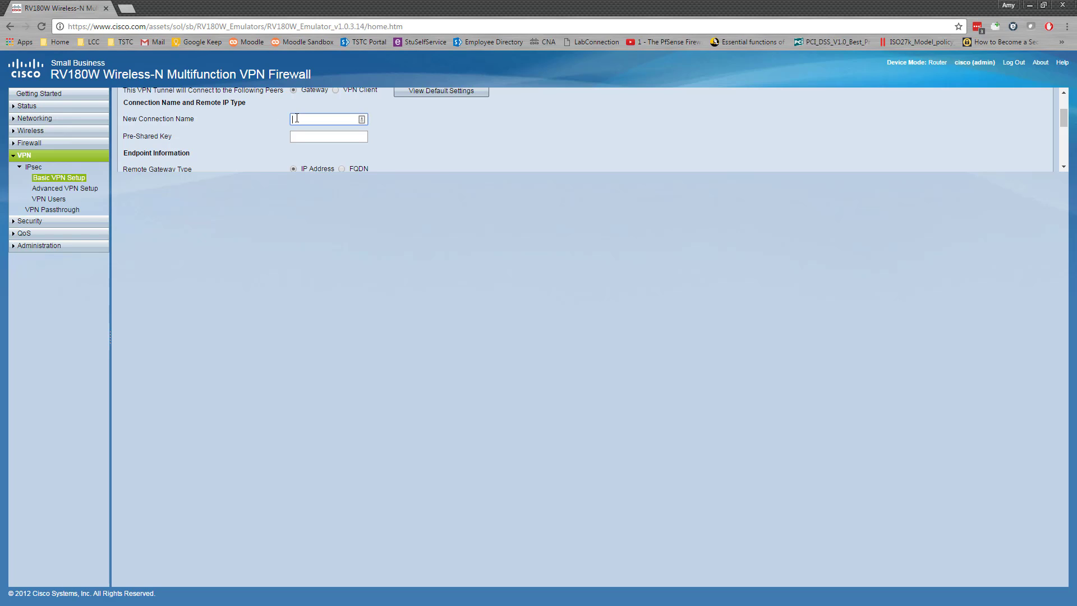
text(CorporateHeadquarters)
click(324, 120)
click(317, 134)
text(Pass123#)
- Enter remote WAN IP 1.2.3.4 and replace the local WAN IP 0.0.0.0 with 2.3.4.5
scroll(408, 143, down, 1)
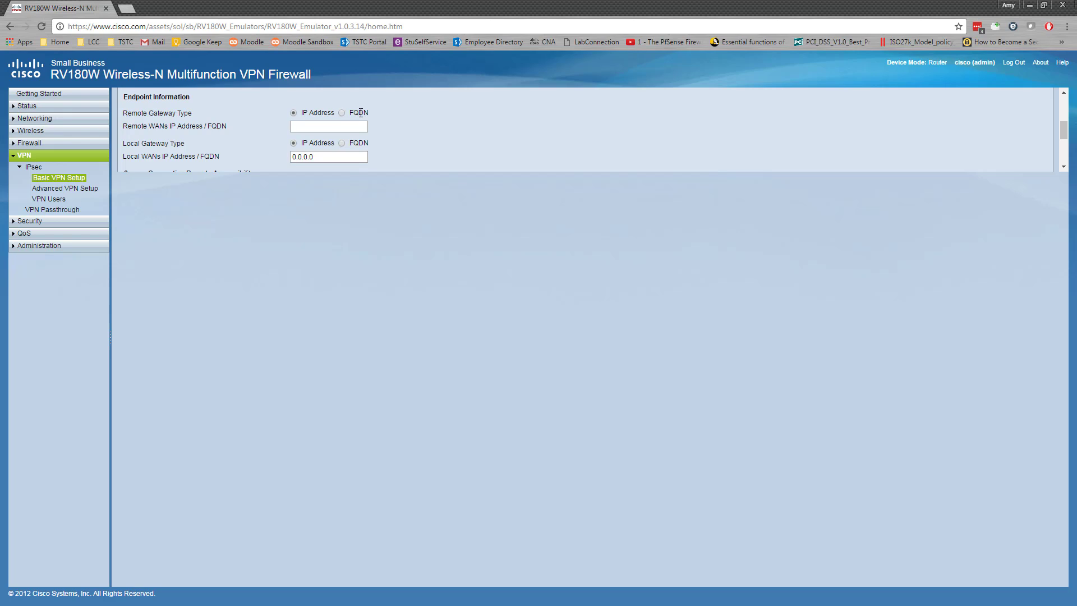
click(320, 125)
text(1.2.3.4)
click(320, 158)
drag(323, 157, 306, 149)
click(422, 136)
- Enter remote LAN IP 1.1.1.1 with subnet mask 255.0.0.0
scroll(160, 114, down, 2)
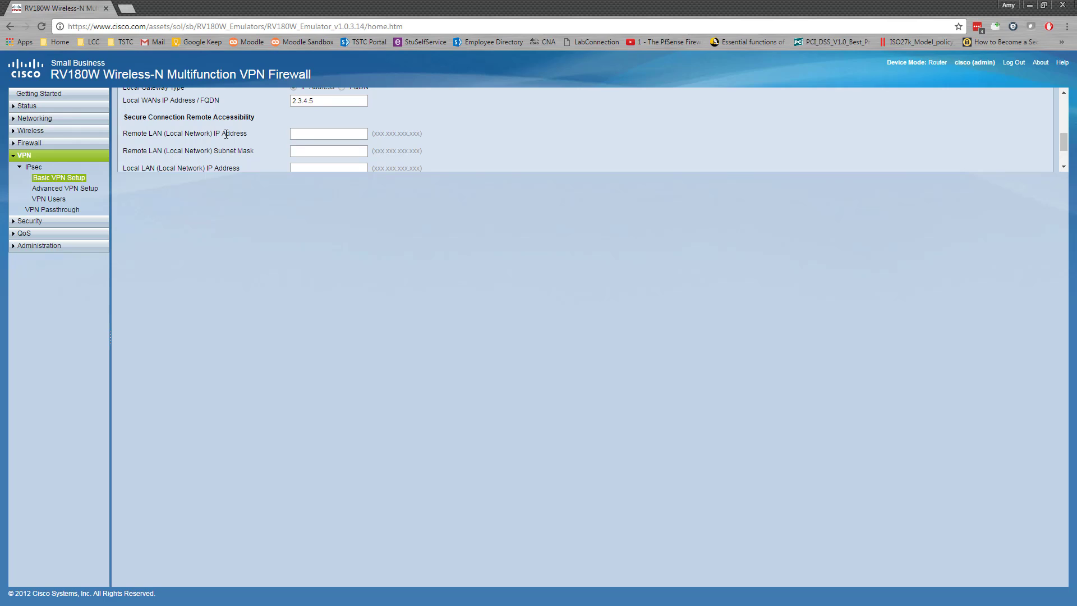
scroll(227, 154, down, 2)
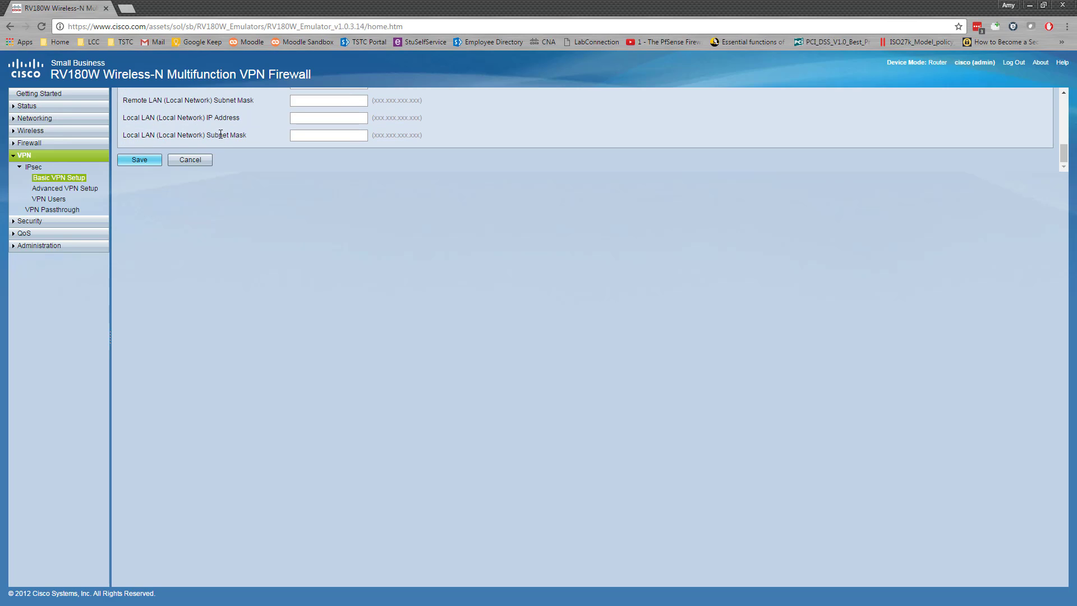
scroll(220, 134, up, 2)
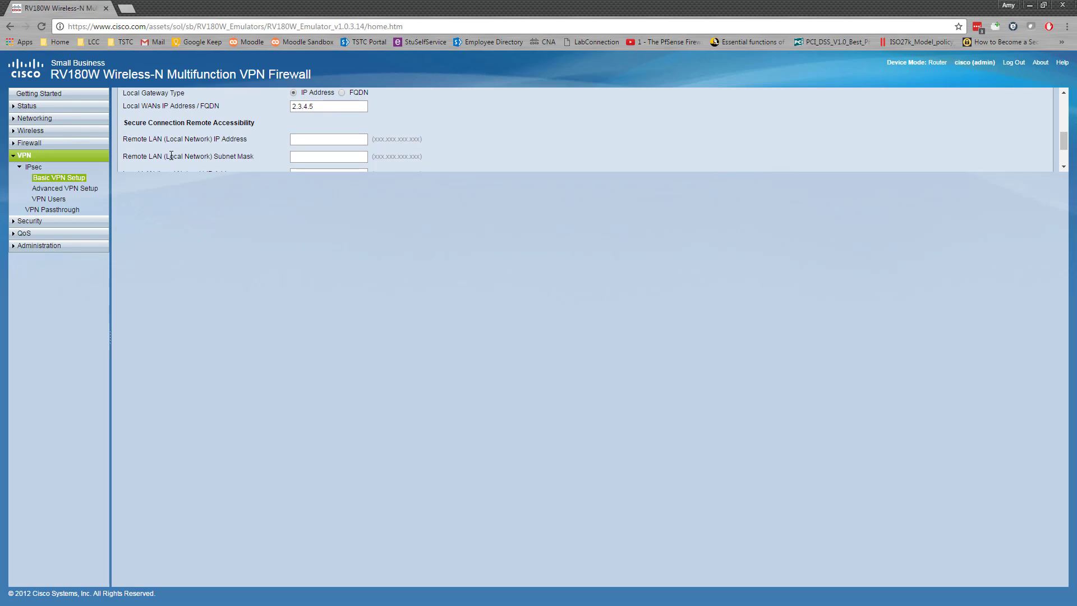
scroll(171, 155, down, 2)
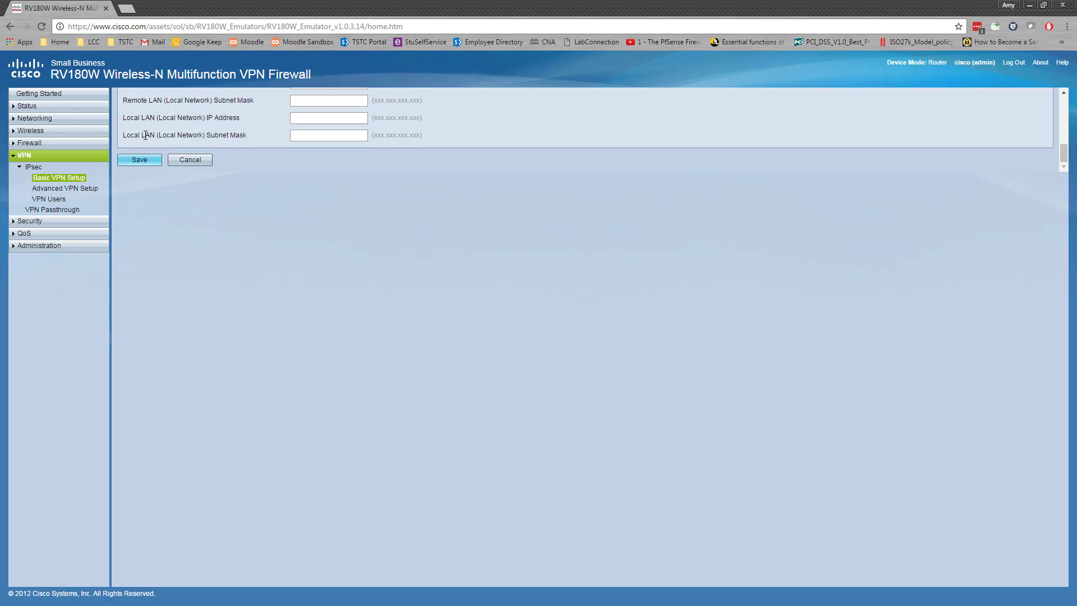
scroll(349, 152, up, 1)
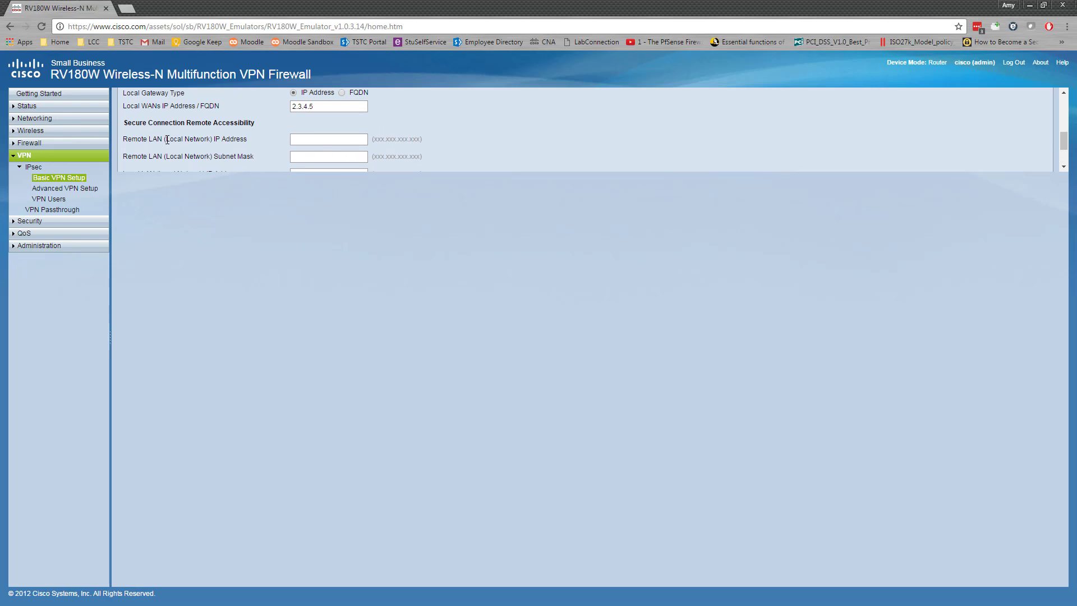
click(313, 144)
text(1.1.1.1)
click(320, 158)
- Enter local LAN IP 2.2.2.2 with subnet mask 255.0.0.0
scroll(321, 157, down, 2)
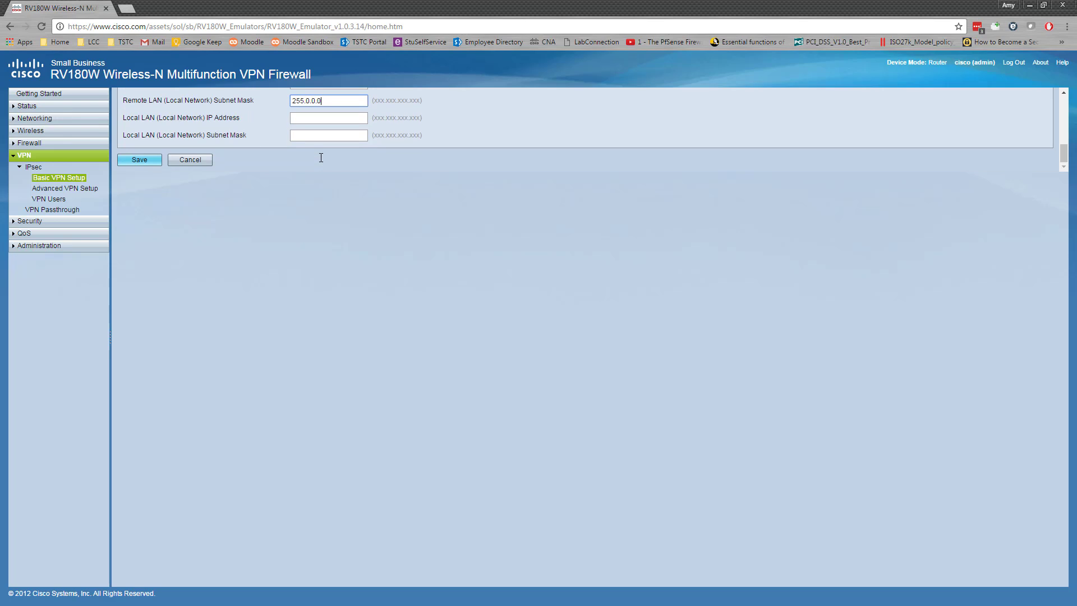
click(302, 118)
text(2.2)
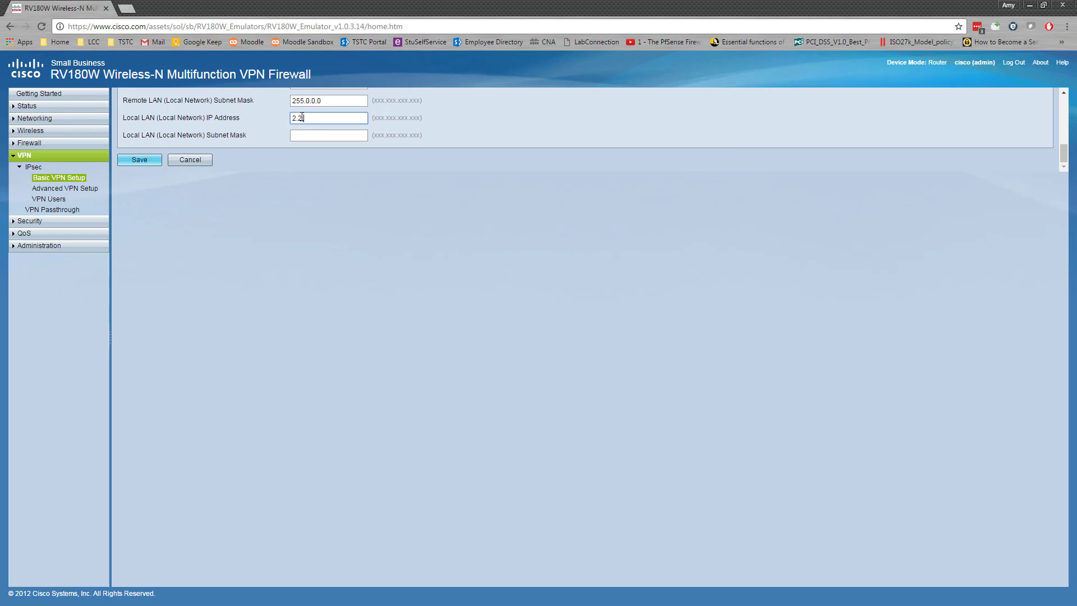
text(.2.2)
click(331, 137)
text(255.0.0.0)
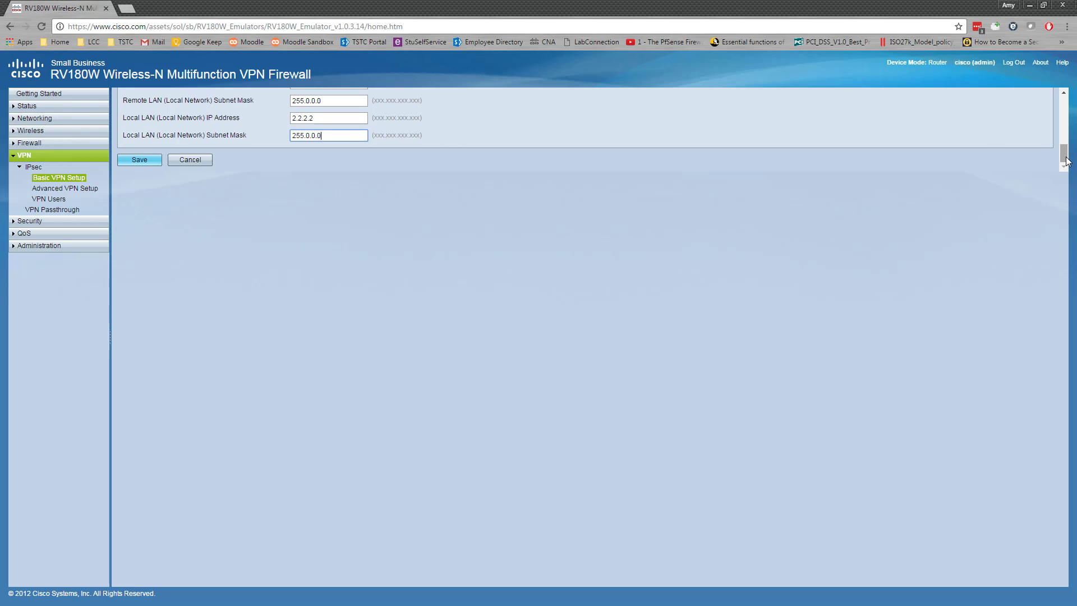
drag(1064, 153, 1069, 104)
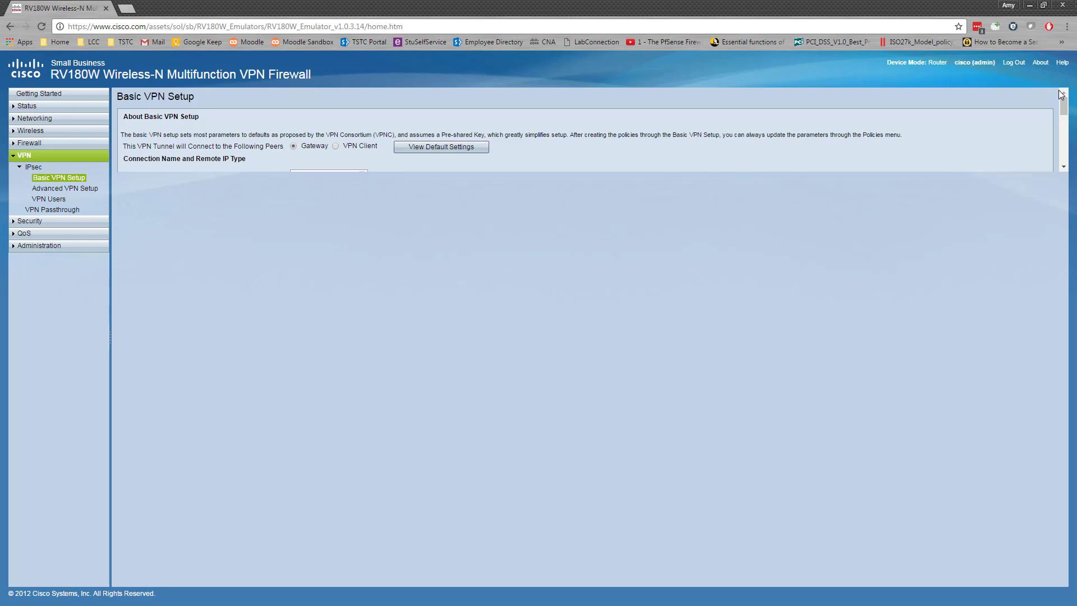
drag(1064, 102, 1063, 106)
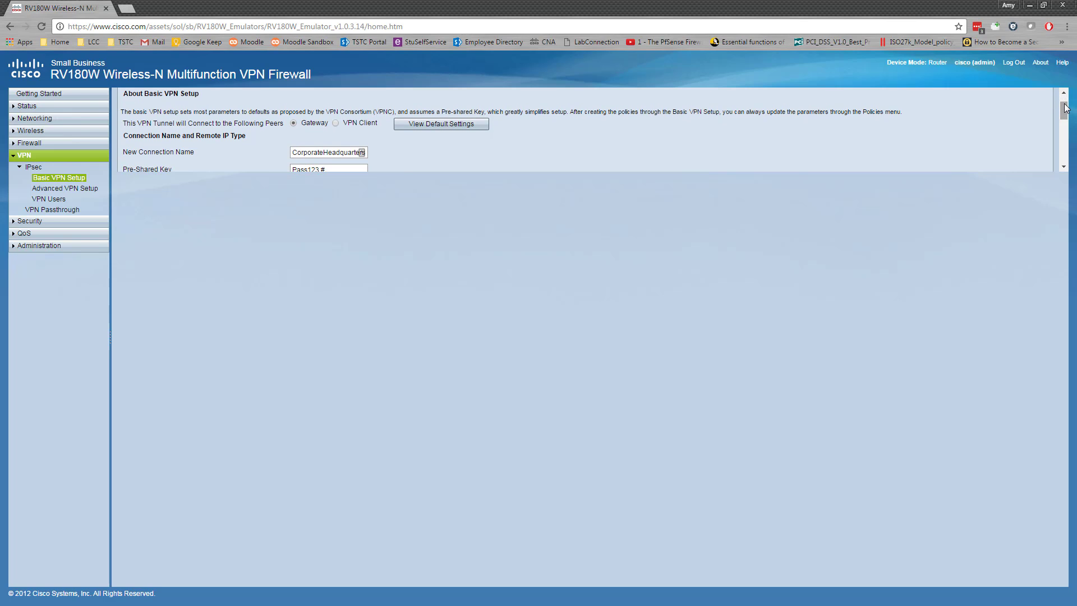